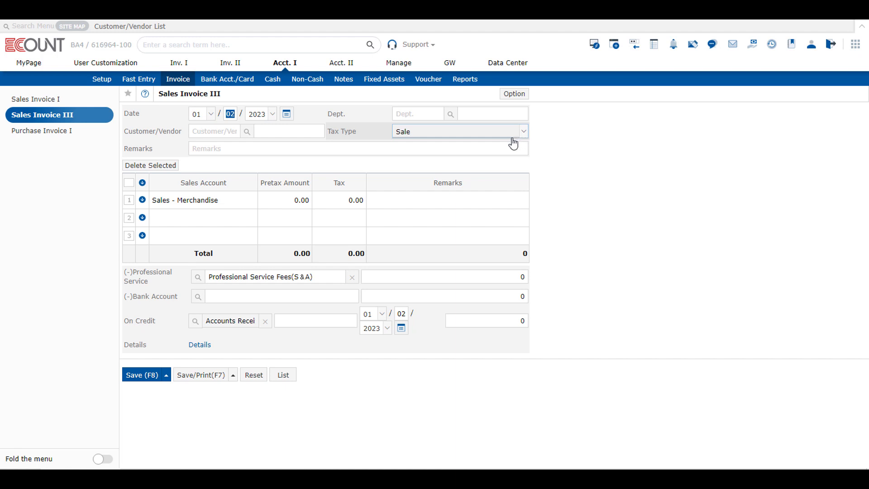
# Open the sales invoice account settings and choose Do Not Use for Cost of Sales
pyautogui.click(511, 145)
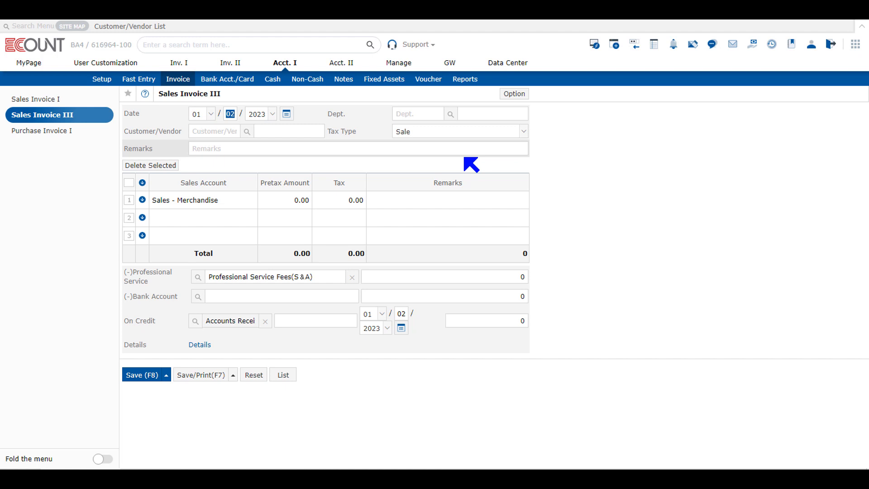
pyautogui.click(514, 95)
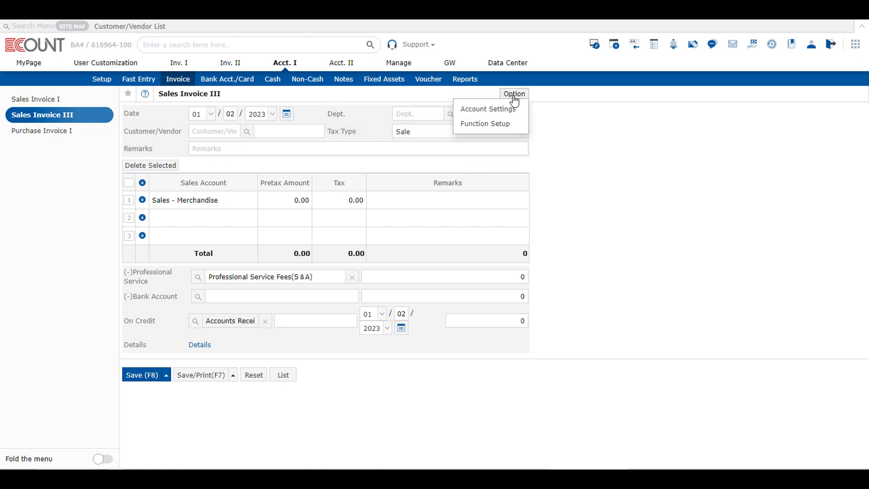
pyautogui.click(518, 112)
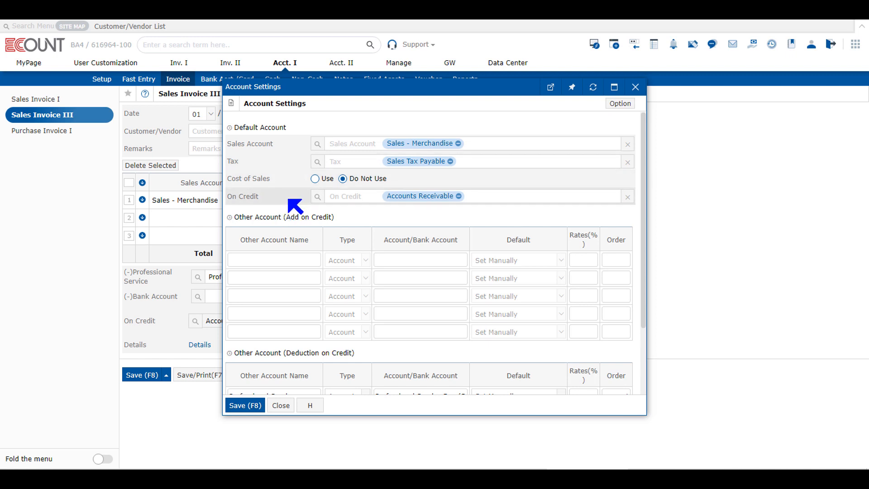
pyautogui.click(325, 179)
pyautogui.click(349, 179)
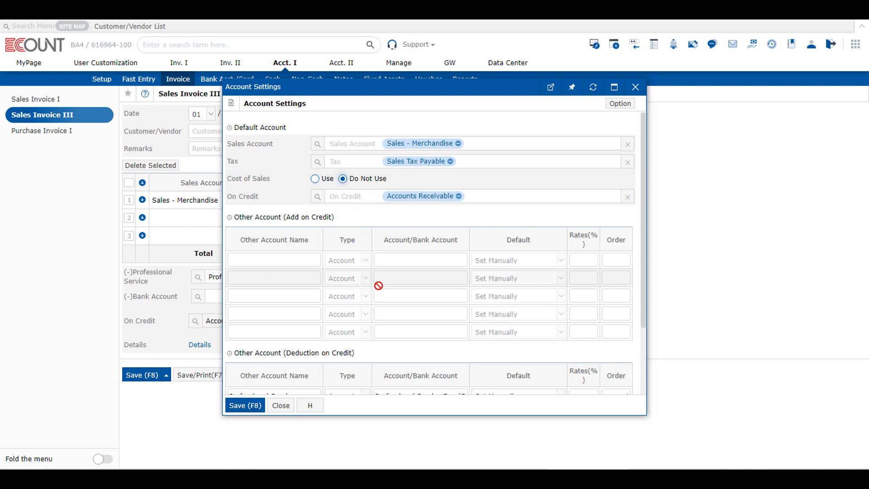
# Enlarge the Account Settings window and add a third Deduction on Credit account named "account payable"
pyautogui.moveTo(240, 212); pyautogui.dragTo(349, 216)
pyautogui.click(348, 216)
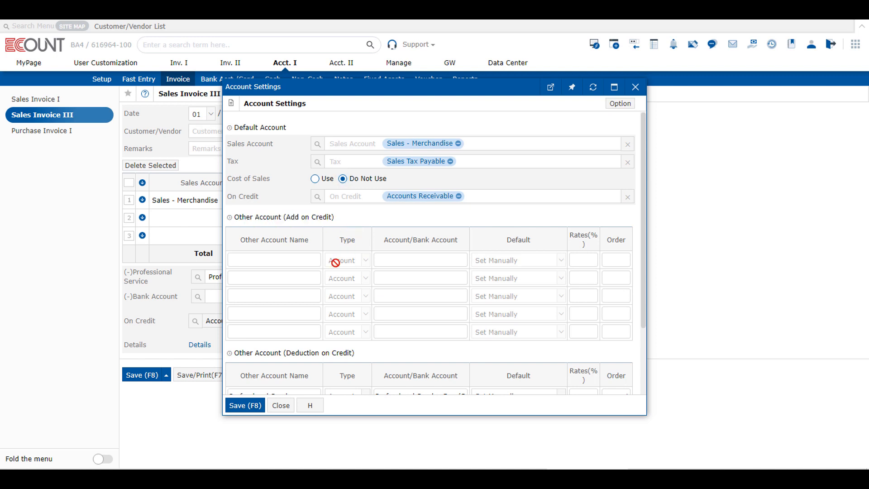
pyautogui.scroll(-1, 334, 270)
pyautogui.scroll(-2, 334, 270)
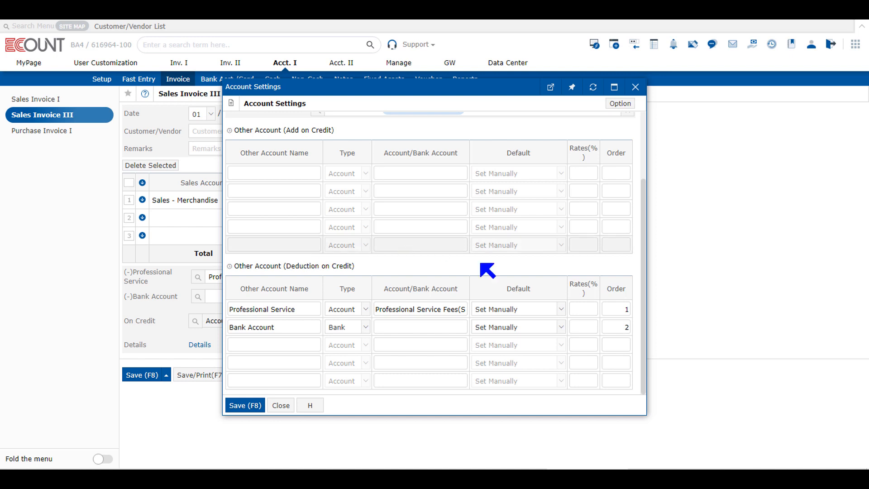
pyautogui.moveTo(646, 415); pyautogui.dragTo(683, 443)
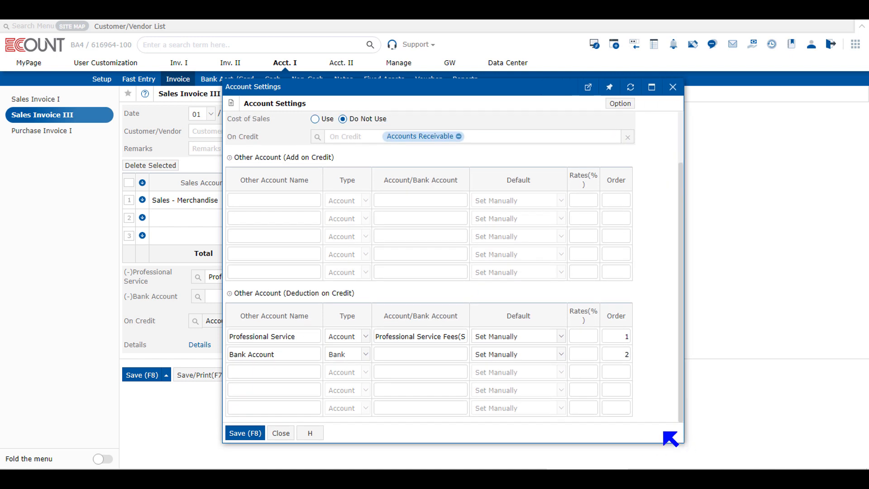
pyautogui.click(296, 373)
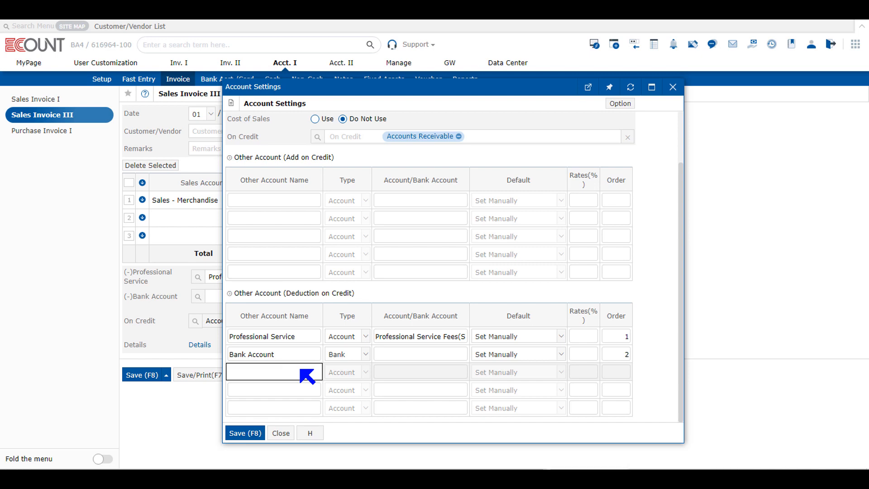
pyautogui.write('account payable')
pyautogui.press('Tab')
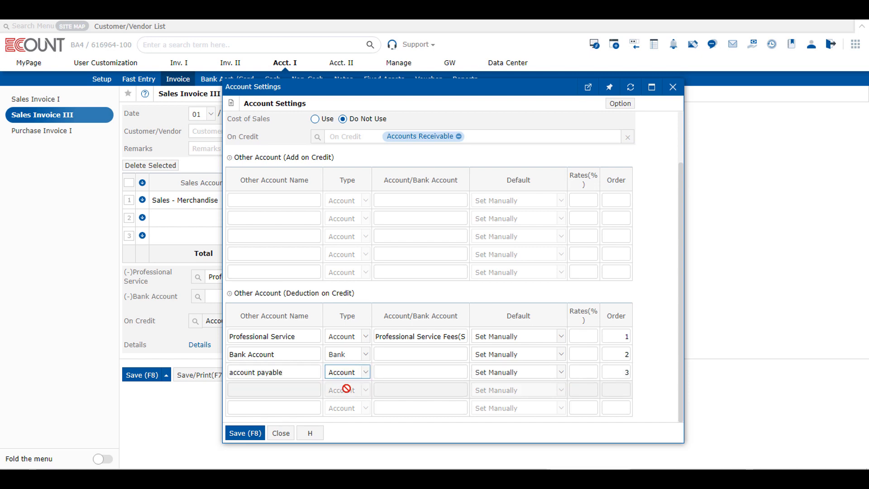
# Choose Account as the type and Set Manually as the default for the account payable row
pyautogui.click(366, 373)
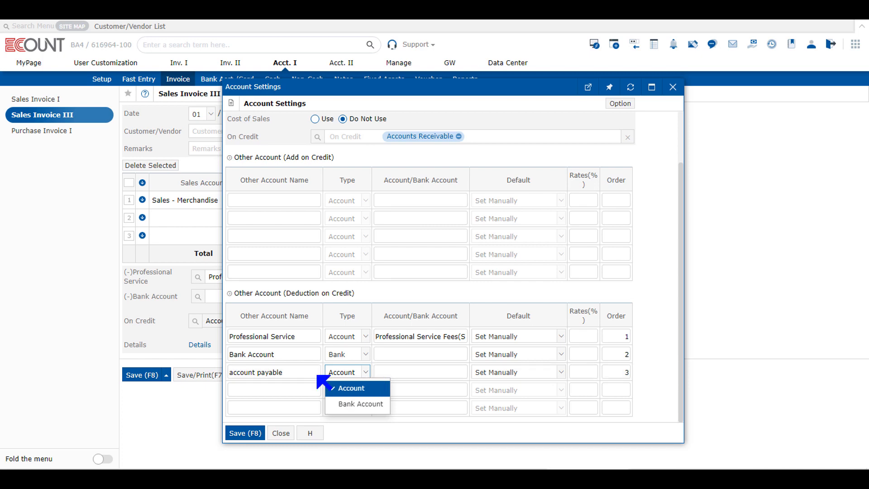
pyautogui.click(379, 396)
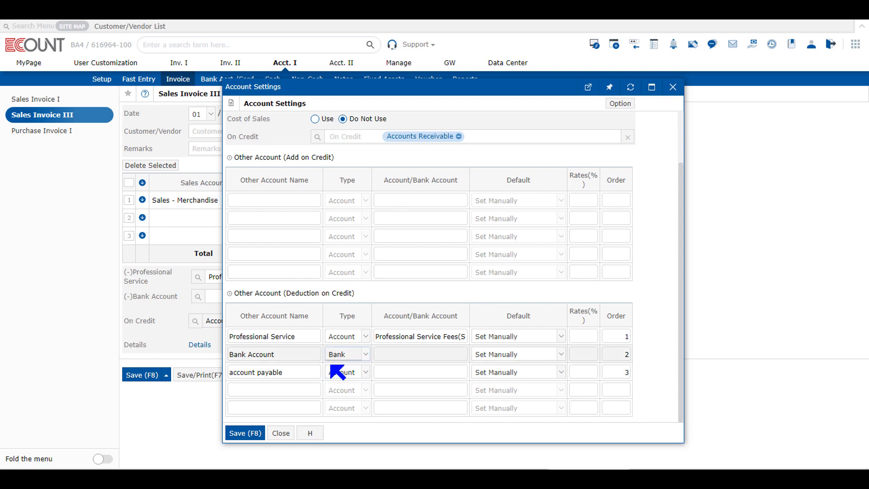
pyautogui.click(342, 371)
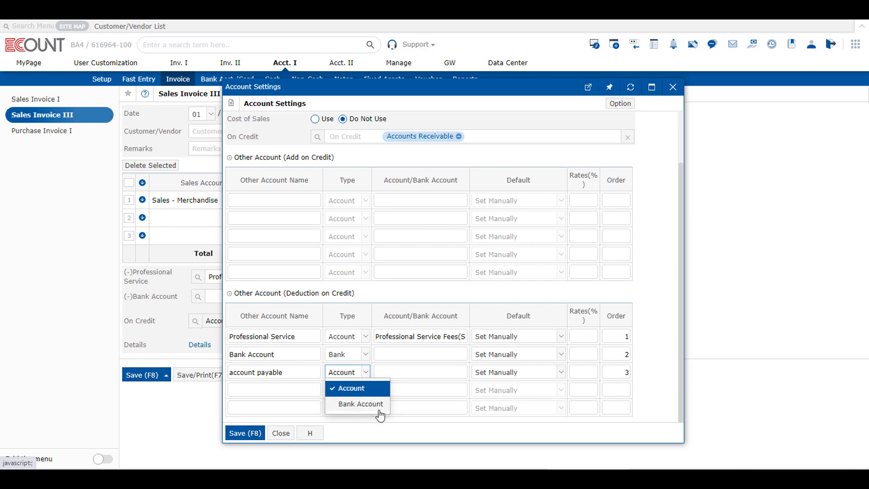
pyautogui.click(434, 378)
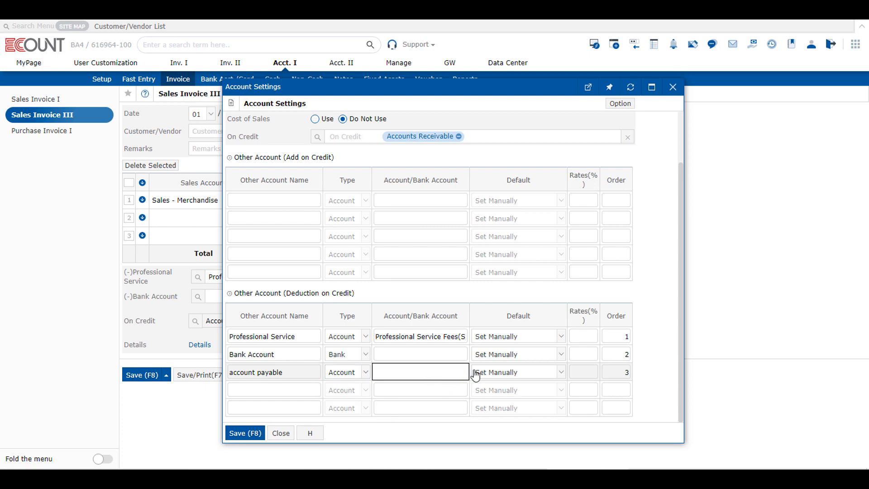
pyautogui.click(515, 376)
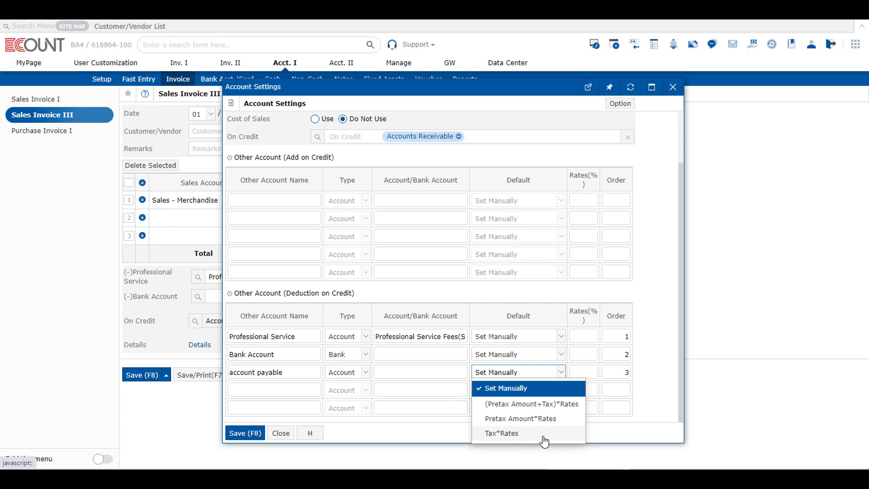
pyautogui.click(520, 389)
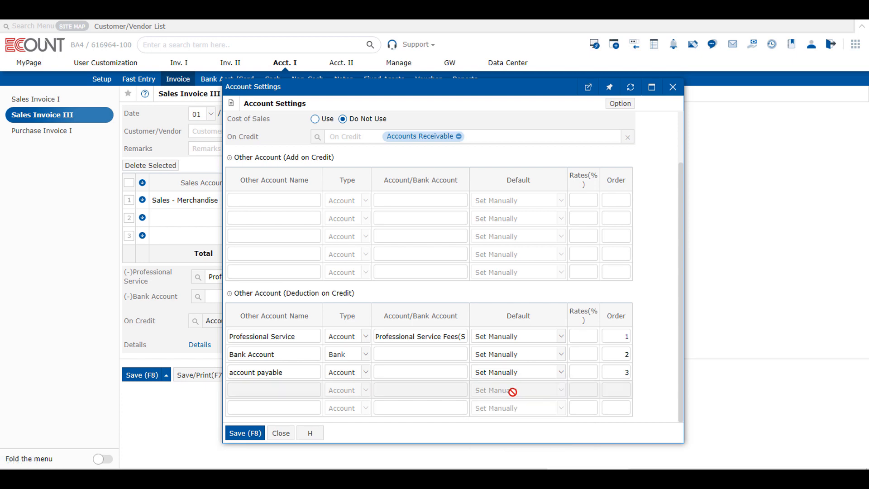
# Assign Bank of ECOUNT to the Bank Account row and, by searching "pay", Accounts Payable to the account payable row
pyautogui.write('pay')
pyautogui.press('Return')
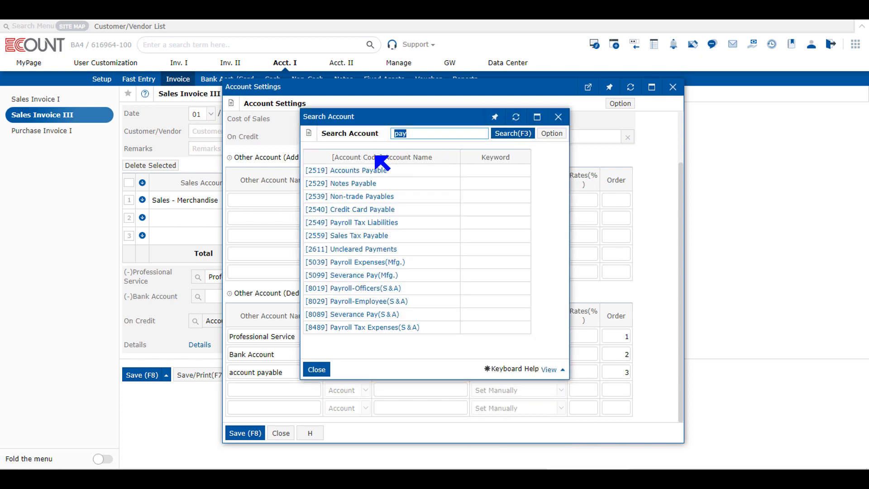
pyautogui.click(374, 171)
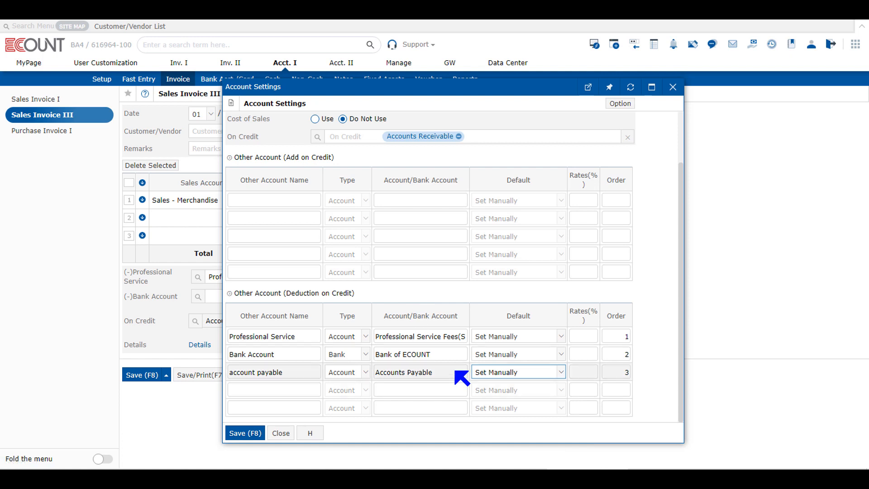
# Set the account payable row's order to 3 and save the account settings
pyautogui.click(627, 371)
pyautogui.write('3')
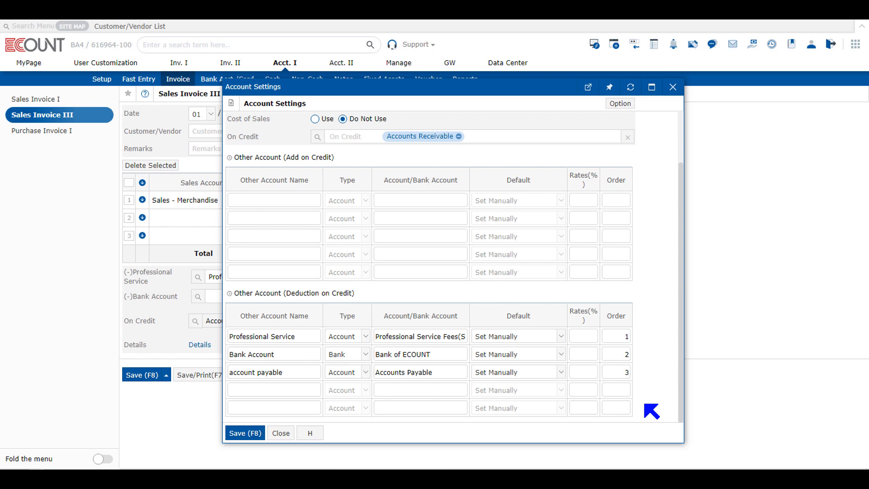
pyautogui.click(260, 435)
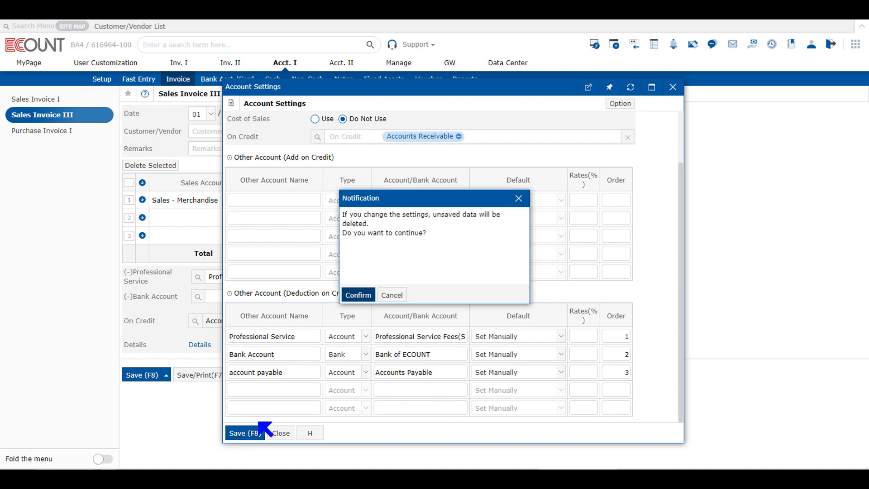
pyautogui.click(357, 295)
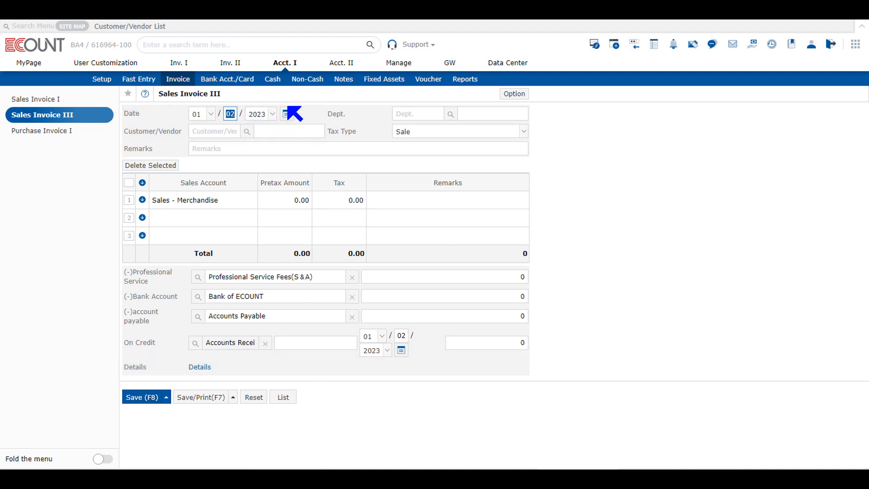
# Set the invoice date to 01/02/2023 and the tax type to Sale
pyautogui.click(286, 114)
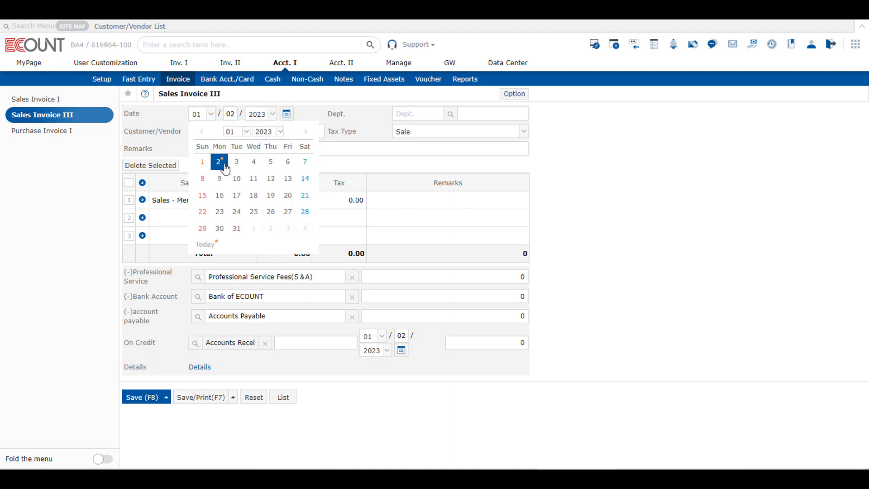
pyautogui.click(219, 161)
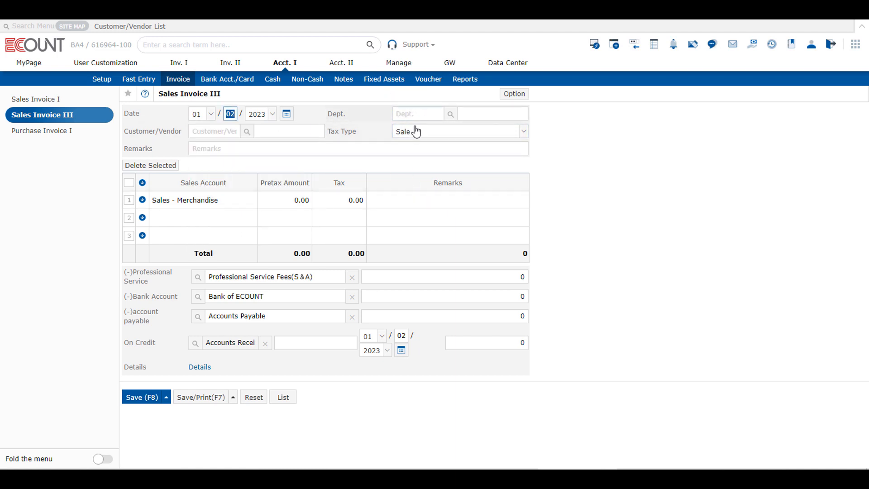
pyautogui.click(388, 146)
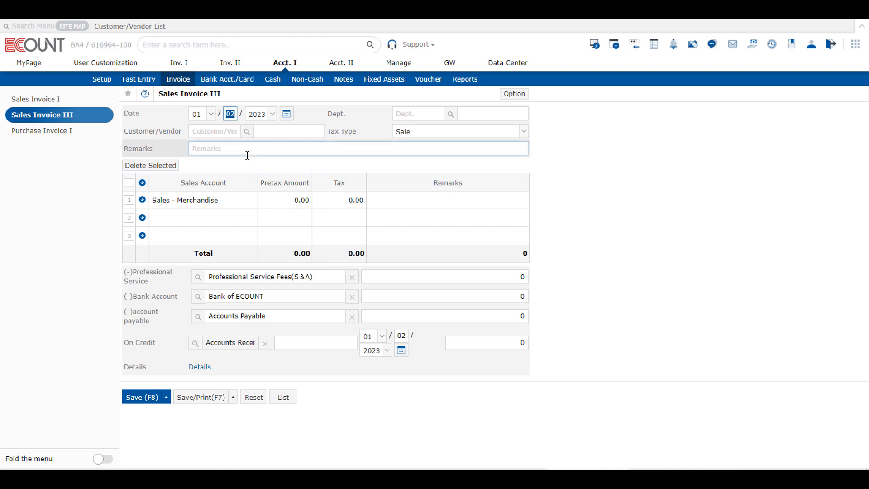
pyautogui.click(433, 138)
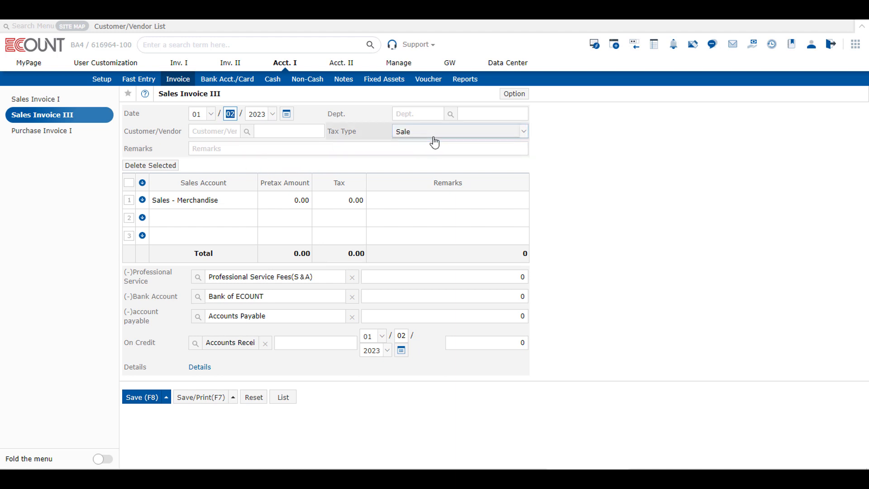
pyautogui.click(428, 145)
pyautogui.click(428, 138)
pyautogui.click(436, 138)
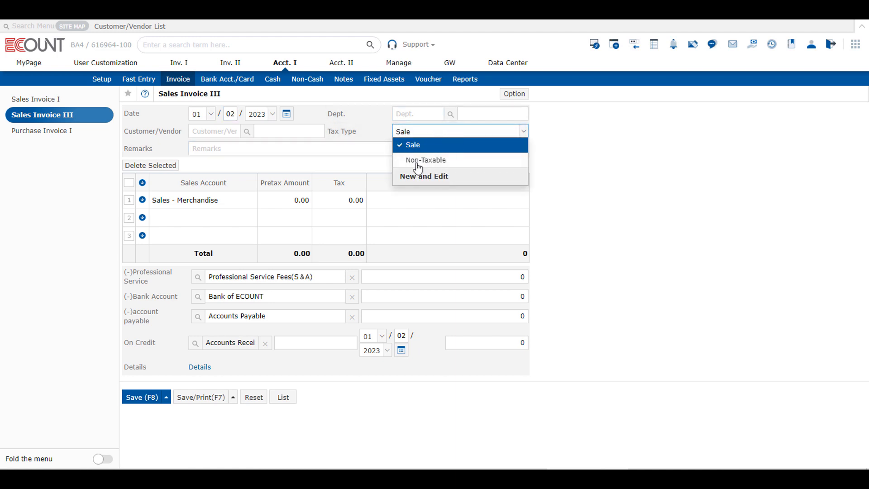
pyautogui.click(460, 144)
pyautogui.click(230, 149)
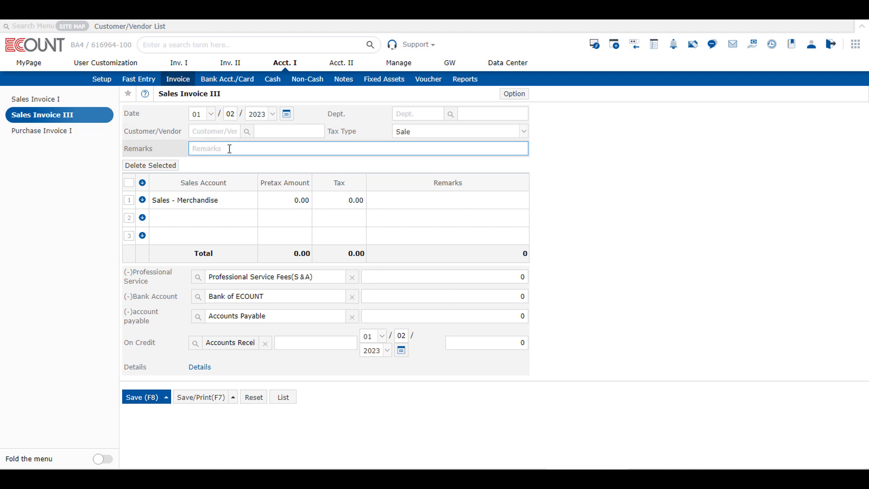
# Add Sales - Finished goods as the second sales account line by searching "finished"
pyautogui.click(218, 219)
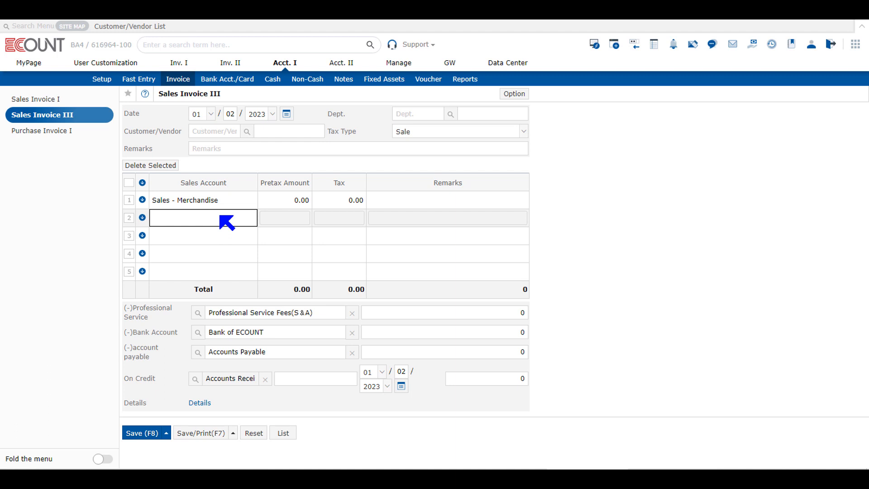
pyautogui.write('flnished')
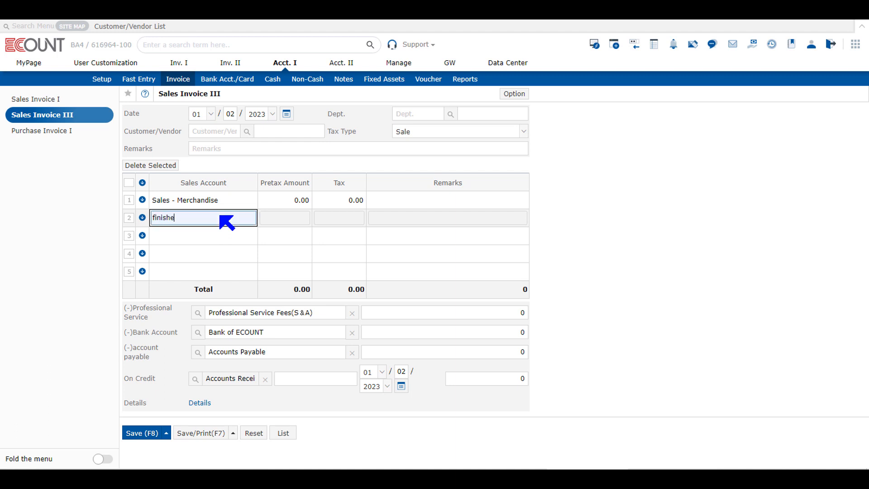
pyautogui.press('Return')
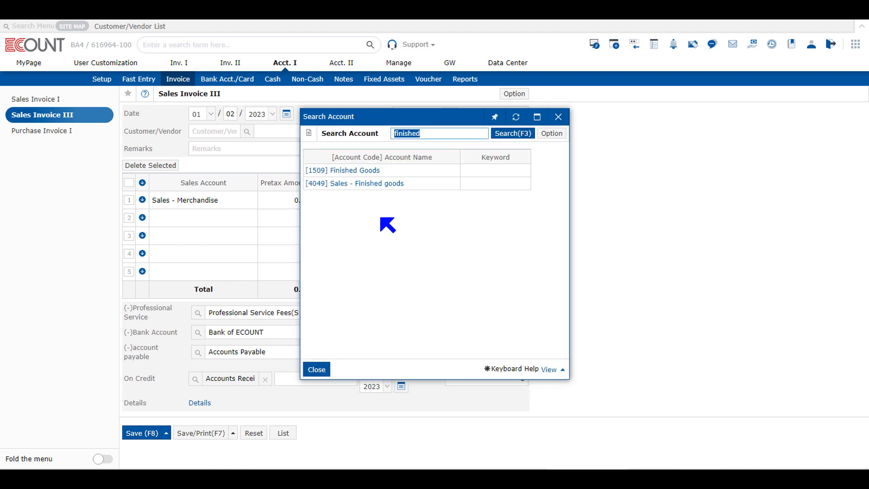
pyautogui.click(386, 183)
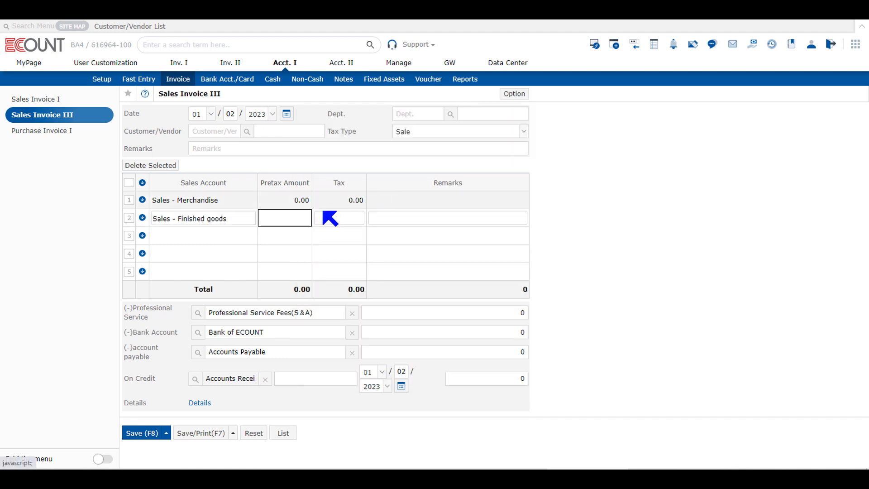
# Enter pretax amounts of 3,000 for Sales - Merchandise and 2,000 for Sales - Finished goods
pyautogui.click(286, 202)
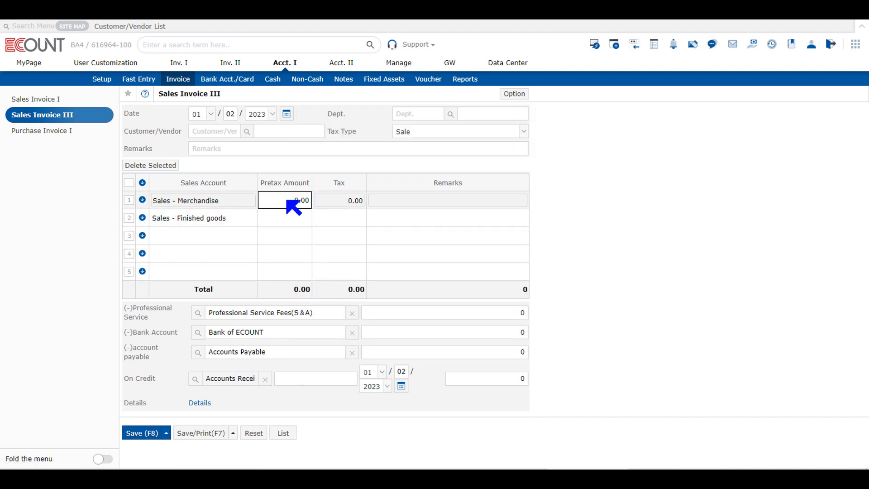
pyautogui.write('3000')
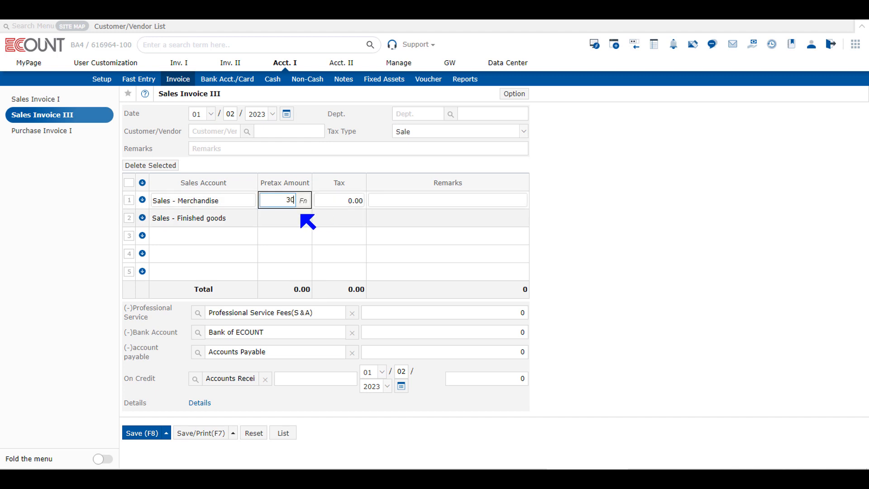
pyautogui.click(301, 226)
pyautogui.write('2,000')
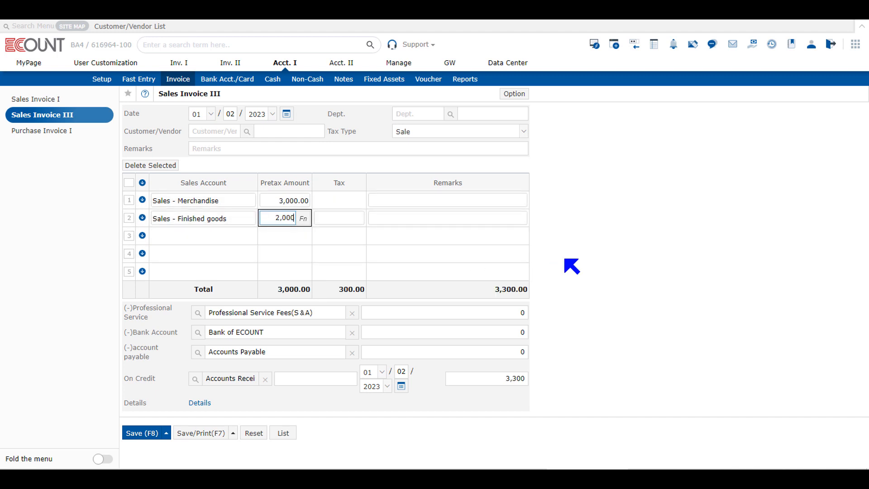
pyautogui.press('Return')
pyautogui.click(353, 206)
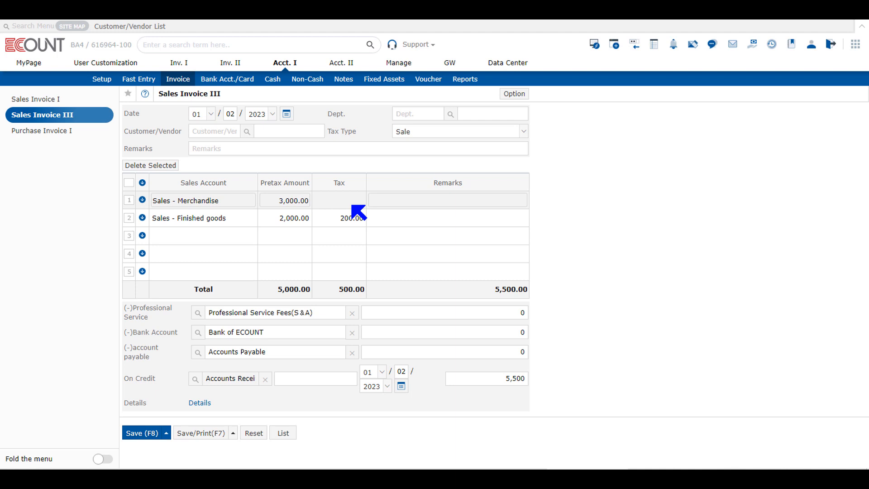
pyautogui.click(301, 204)
pyautogui.click(507, 254)
pyautogui.click(579, 249)
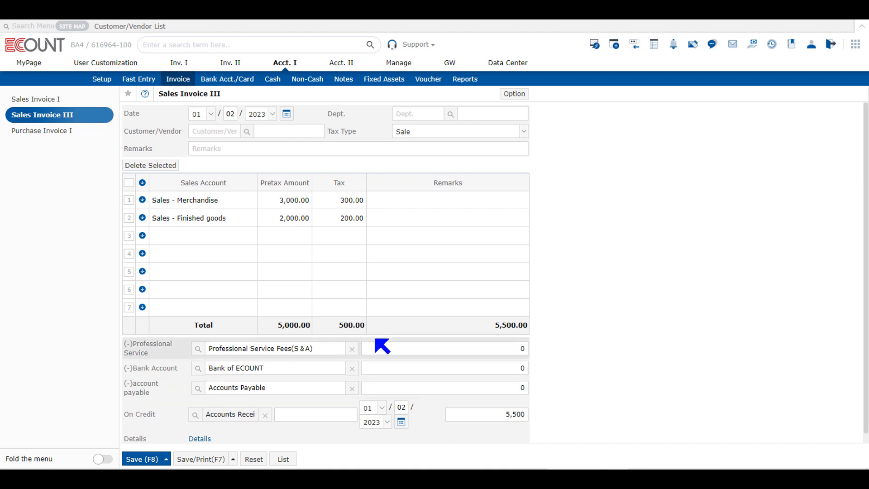
# Enter deduction amounts of 500 for Professional Service and 2,000 for Bank Account on the sales invoice
pyautogui.click(474, 344)
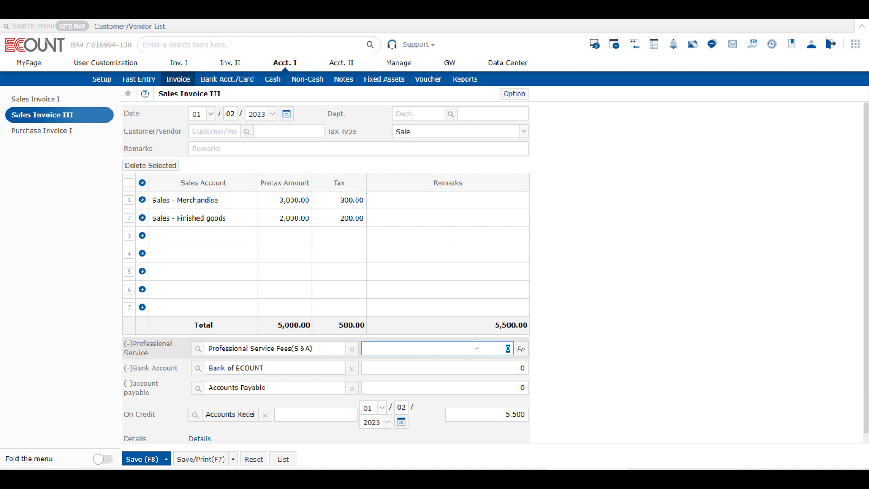
pyautogui.write('500')
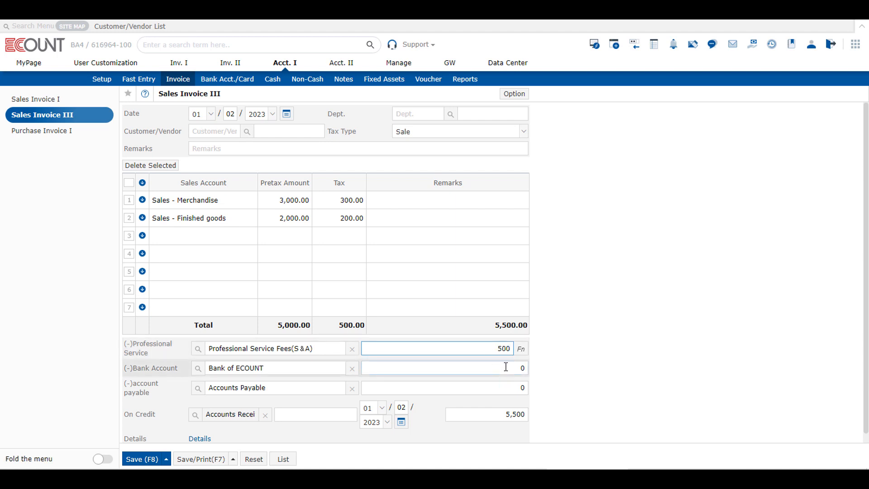
pyautogui.click(506, 366)
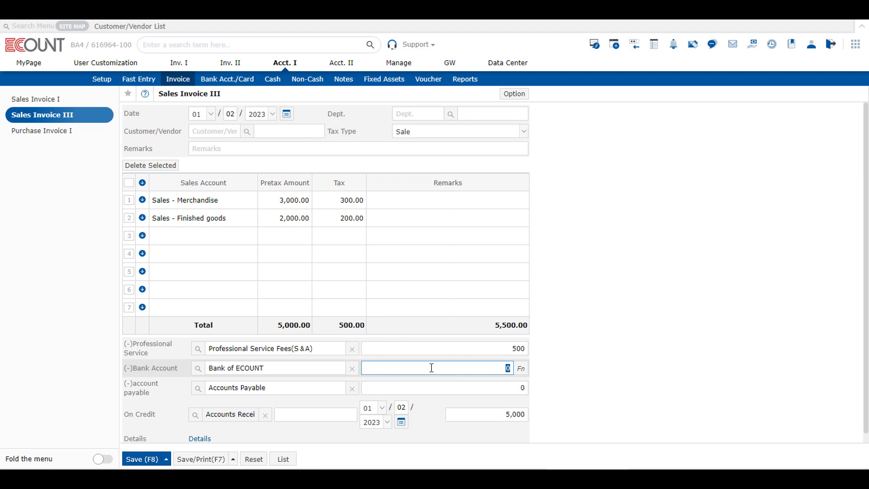
pyautogui.write('2000')
# Set the account payable deduction on the sales invoice to 2,000
pyautogui.click(509, 388)
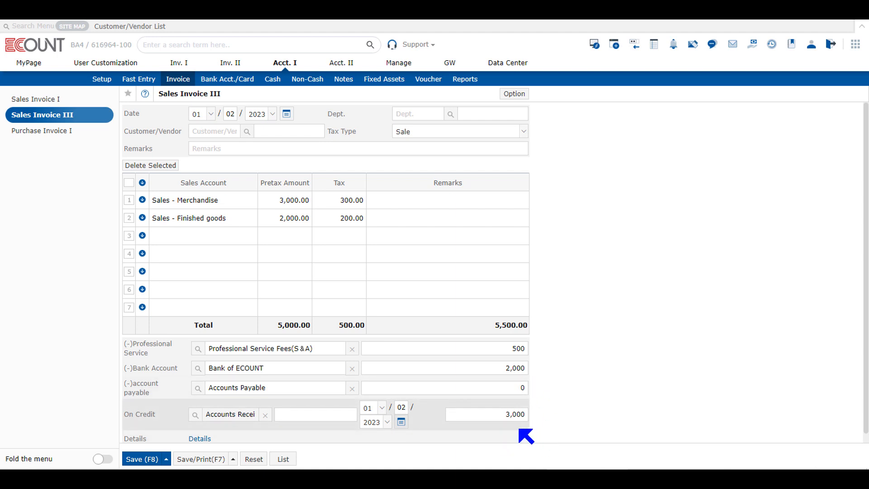
pyautogui.click(507, 387)
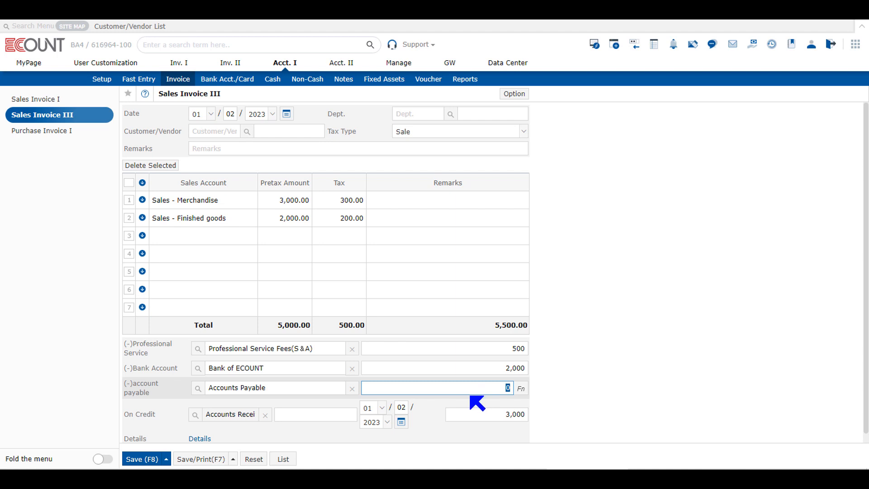
pyautogui.write('2000')
pyautogui.click(595, 395)
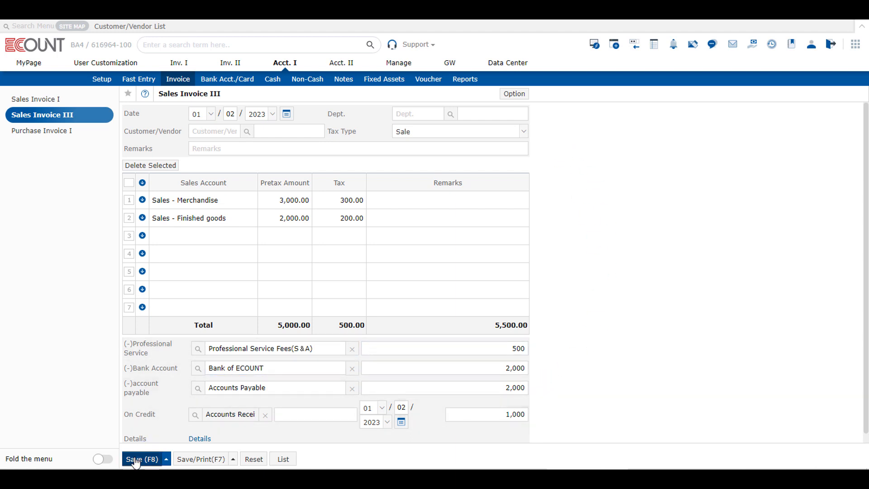
# Save the invoice with the Save/Print option and review both pages of its General Journal voucher
pyautogui.moveTo(135, 459)
pyautogui.moveTo(210, 466)
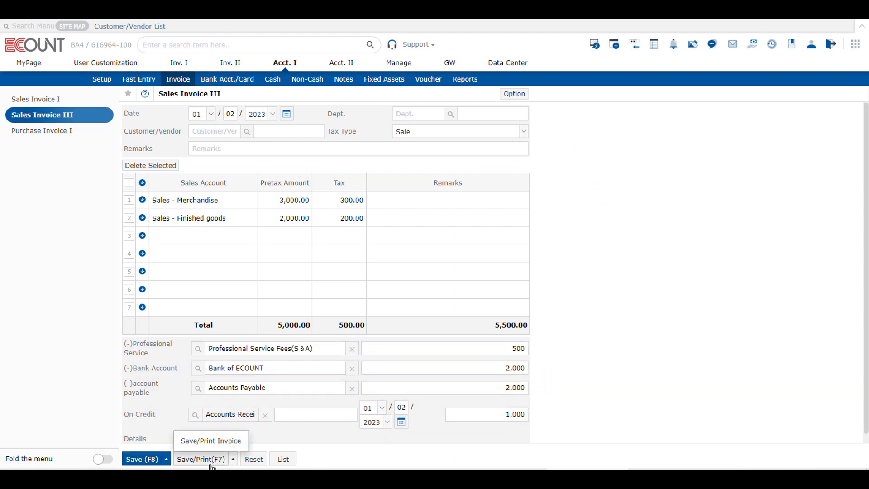
pyautogui.click(204, 441)
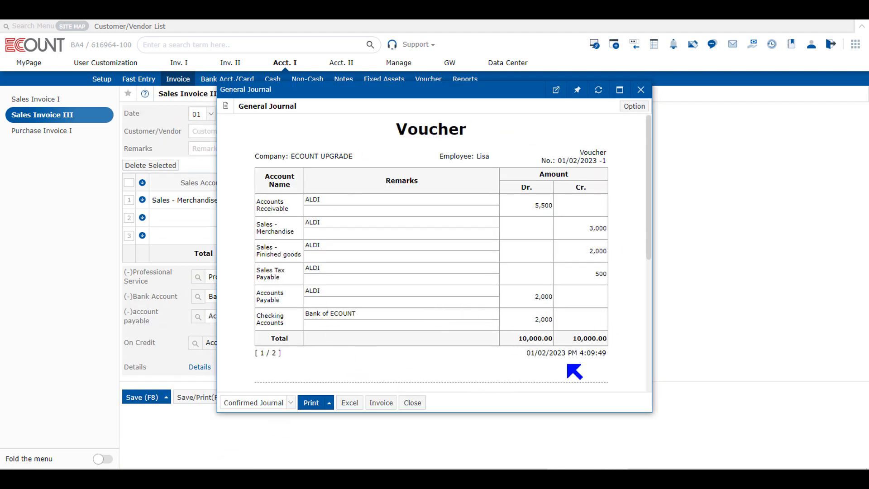
pyautogui.scroll(-5, 469, 335)
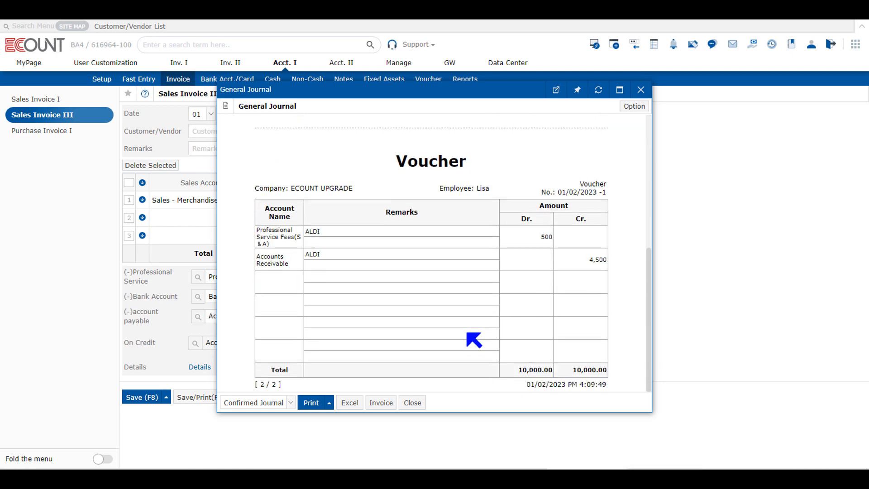
pyautogui.scroll(5, 468, 337)
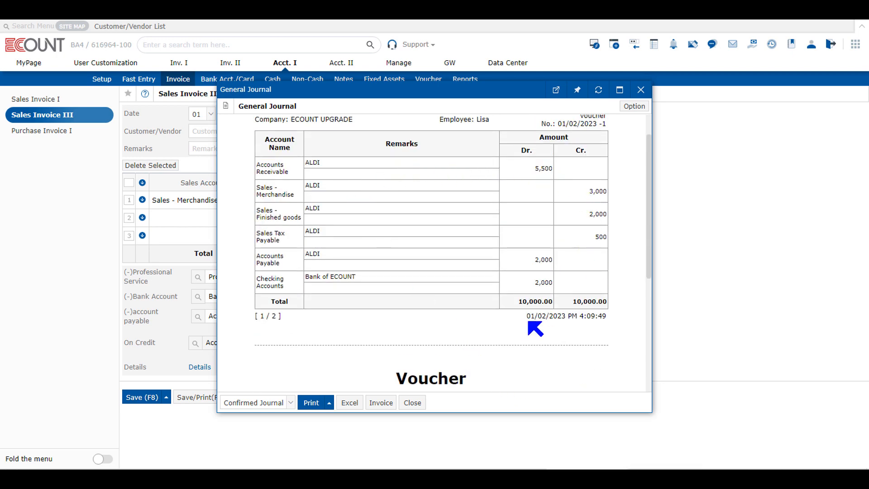
pyautogui.scroll(-2, 525, 344)
pyautogui.scroll(-2, 525, 348)
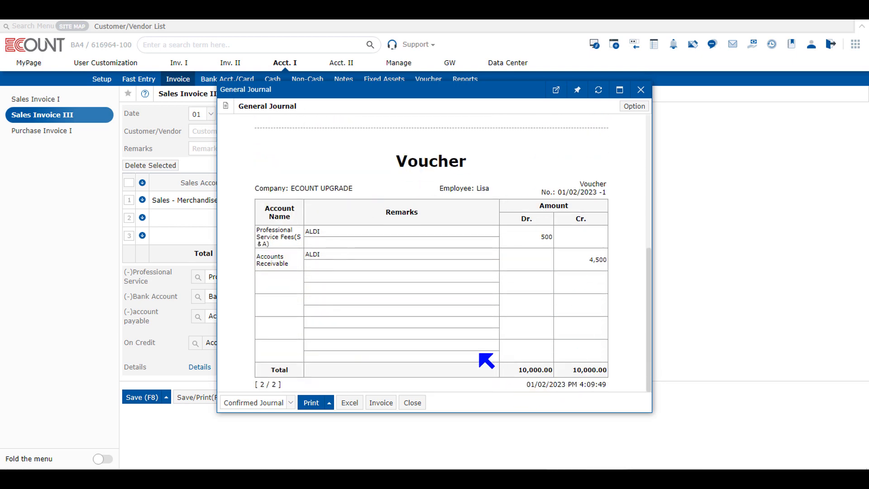
pyautogui.scroll(4, 485, 359)
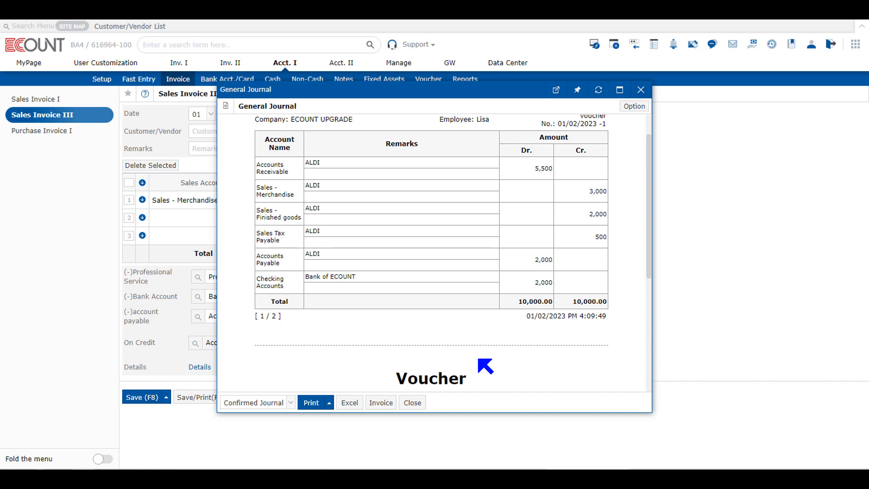